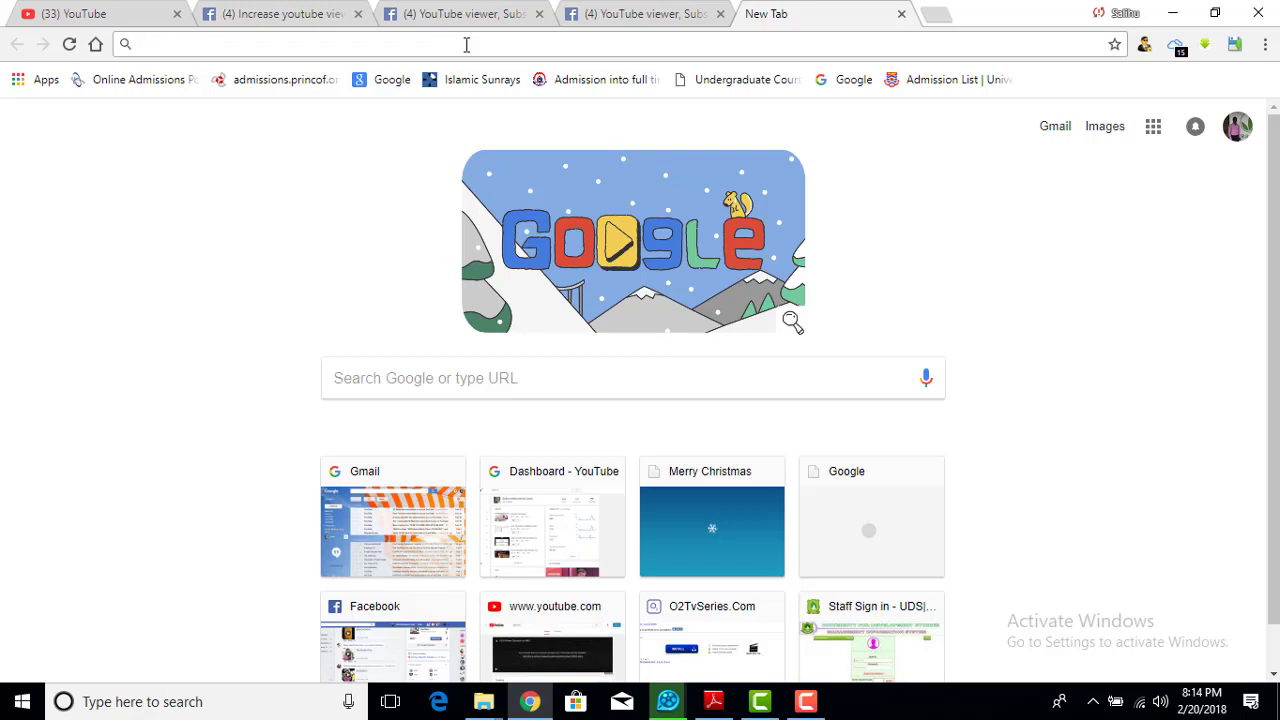
Load goo.gl to show the Google URL Shortener with its four existing links.
type("goo")
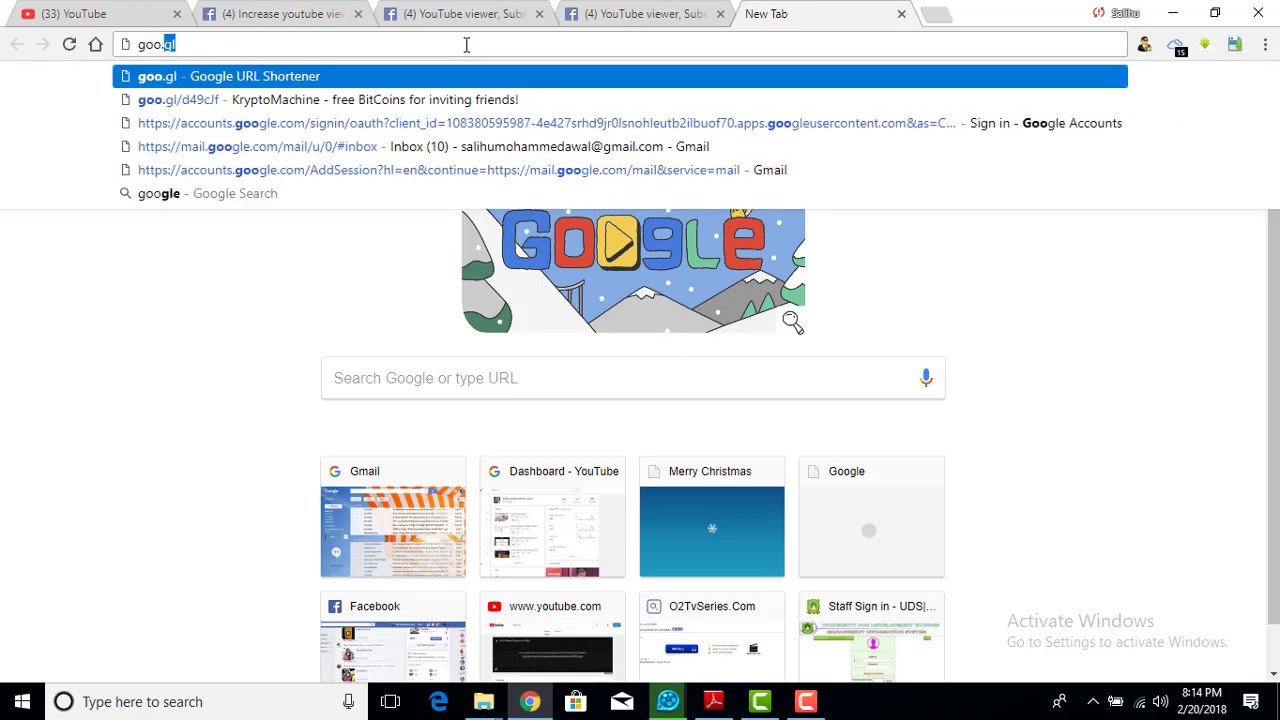
type(".gl")
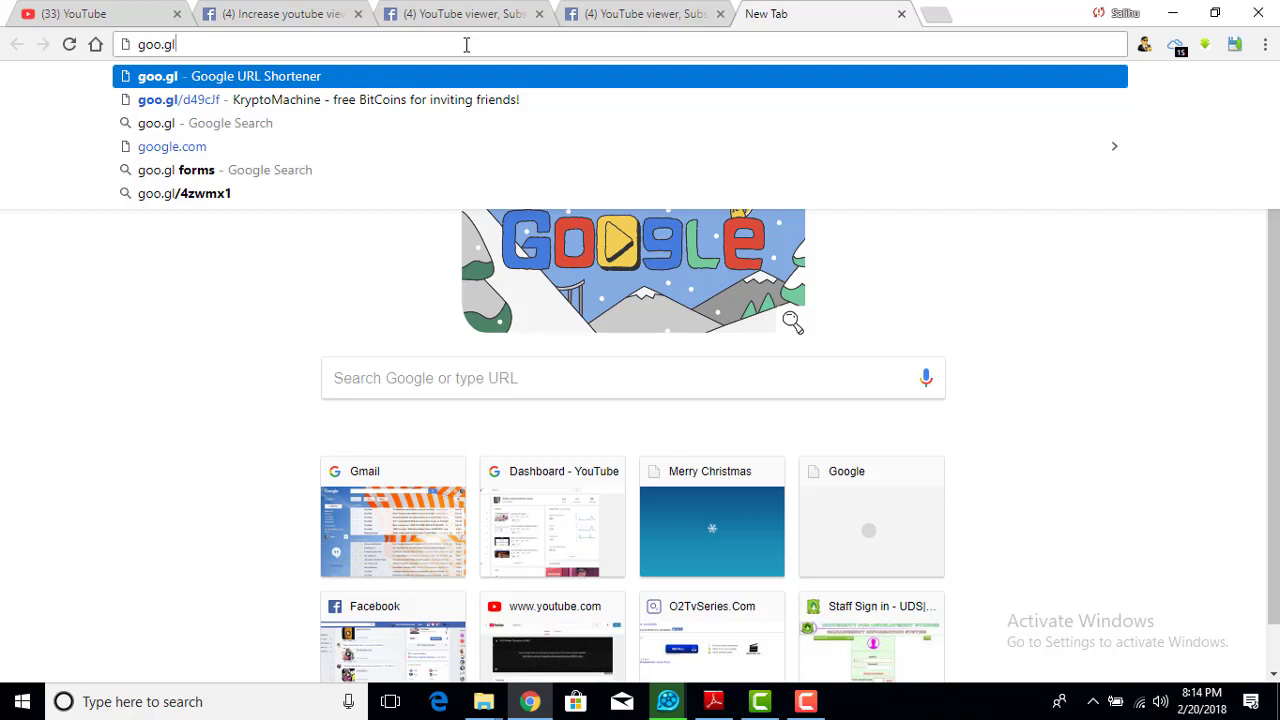
key("Return")
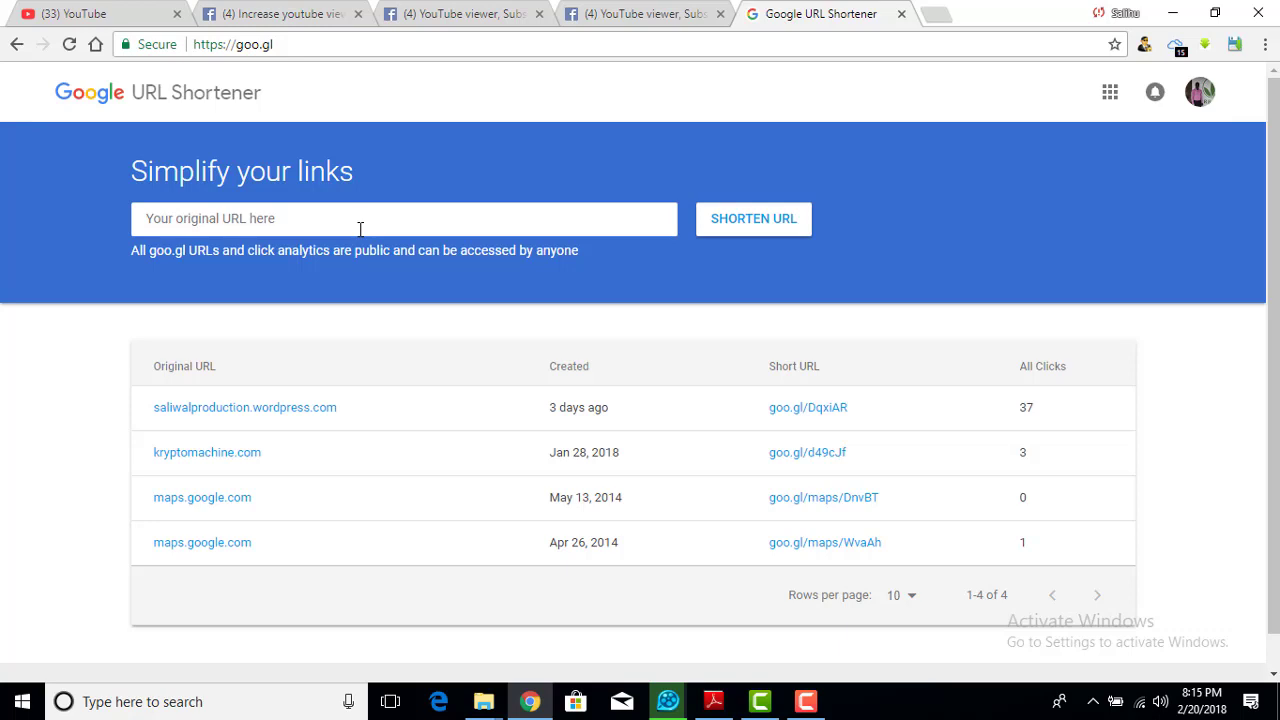
Copy the VIRTUES OF ISLAM 1 edit-page address from YouTube and return to the shortener.
left_click(100, 16)
left_click(564, 46)
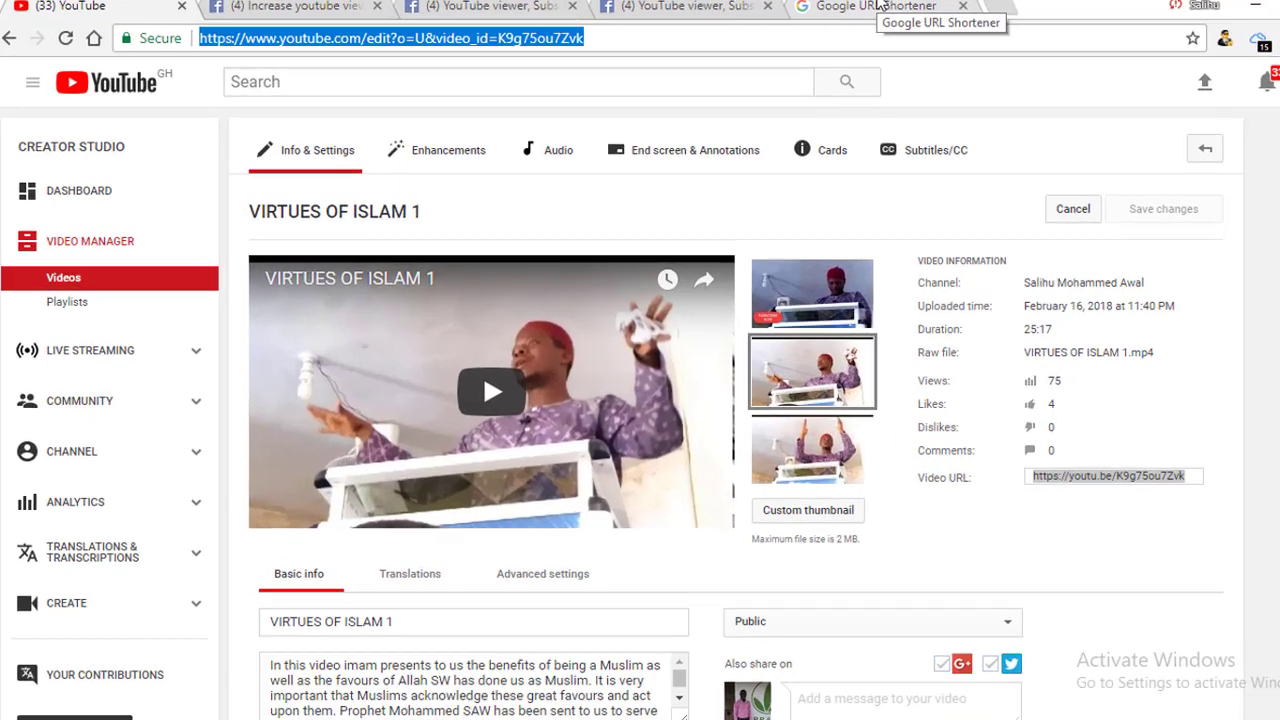
left_click(810, 13)
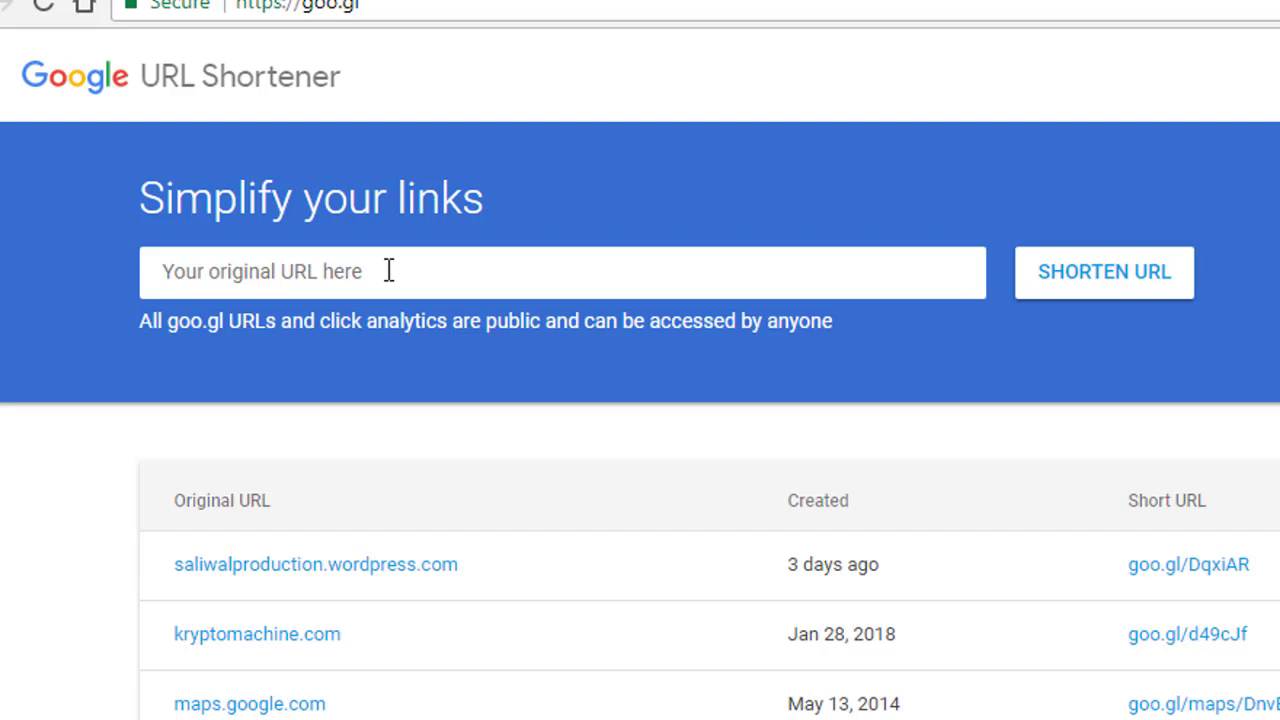
Paste the YouTube video address into the URL field and shorten it to goo.gl/FDZFeg.
right_click(389, 271)
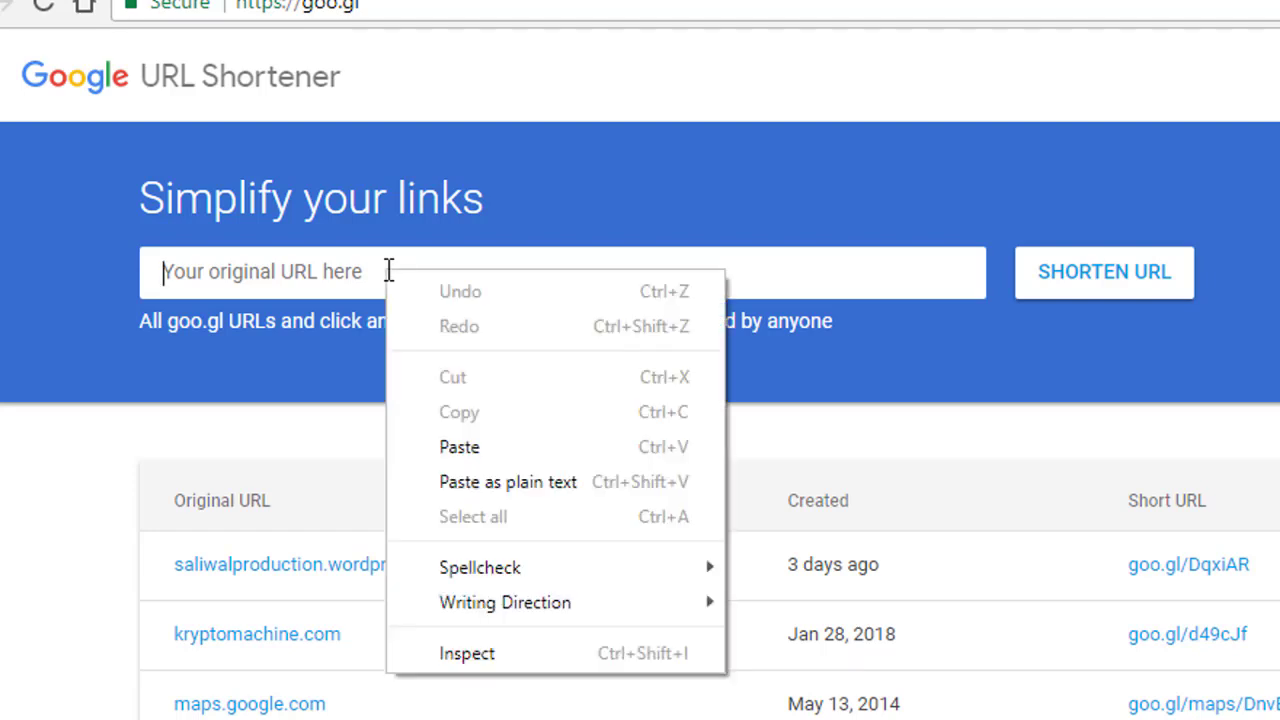
left_click(476, 457)
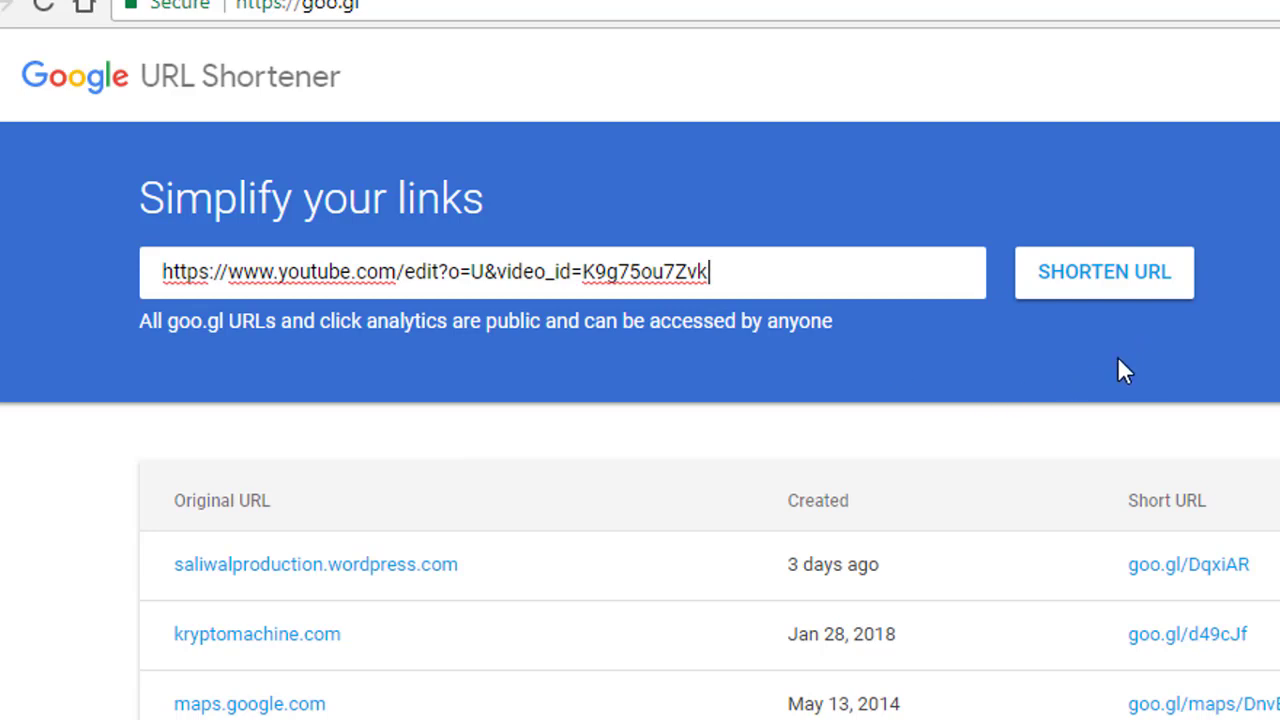
left_click(1101, 297)
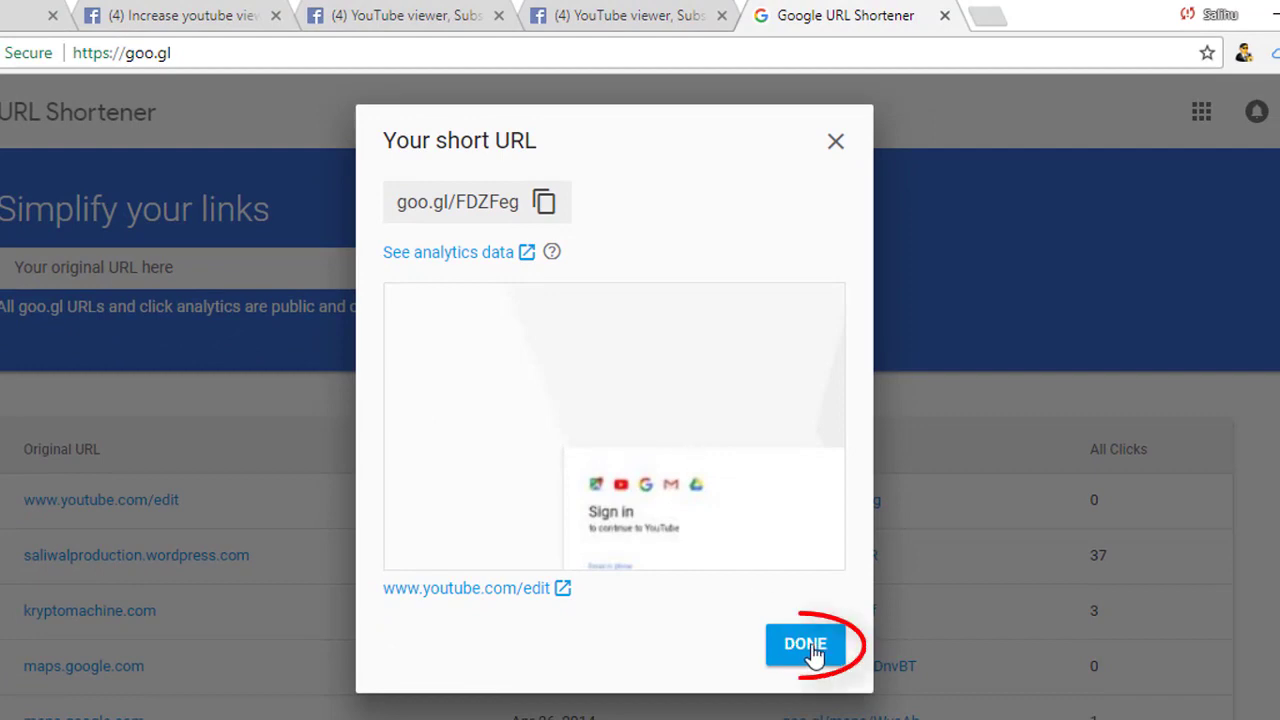
left_click(810, 646)
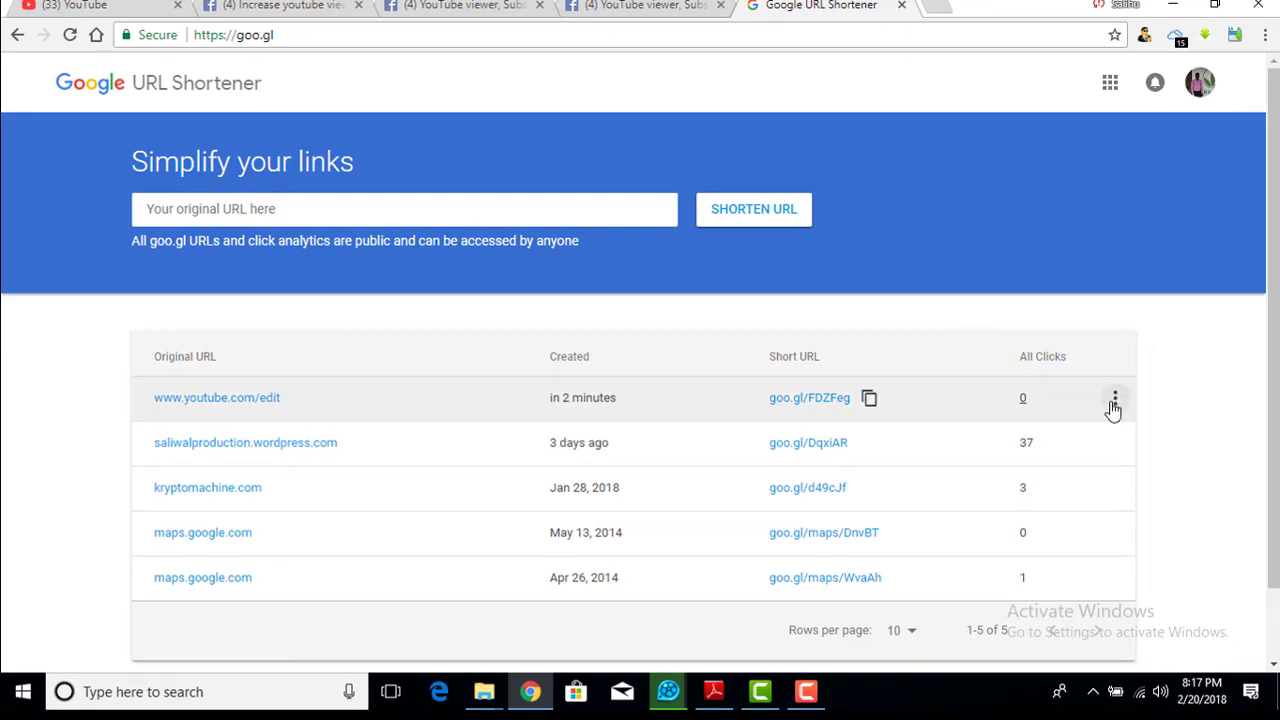
mouse_move(926, 418)
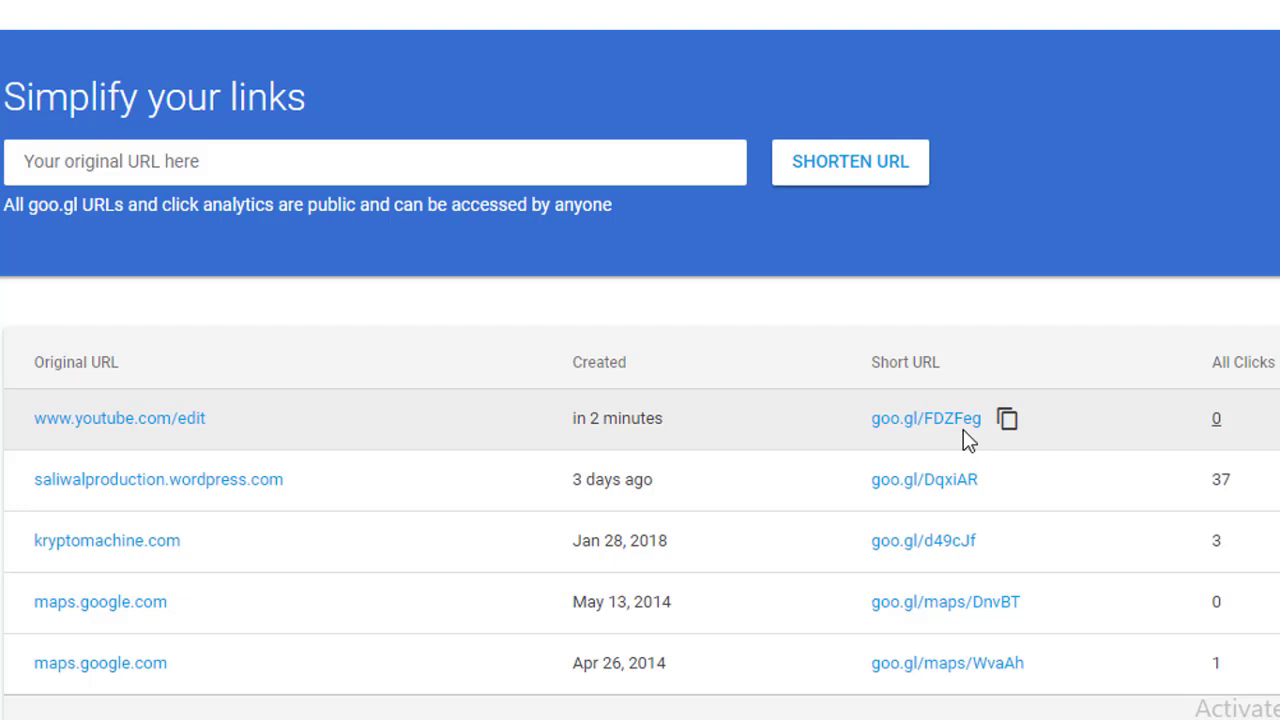
left_click(1006, 420)
Copy goo.gl/FDZFeg again and open it in a new tab, reaching the VIRTUES OF ISLAM 1 page.
left_click(1008, 420)
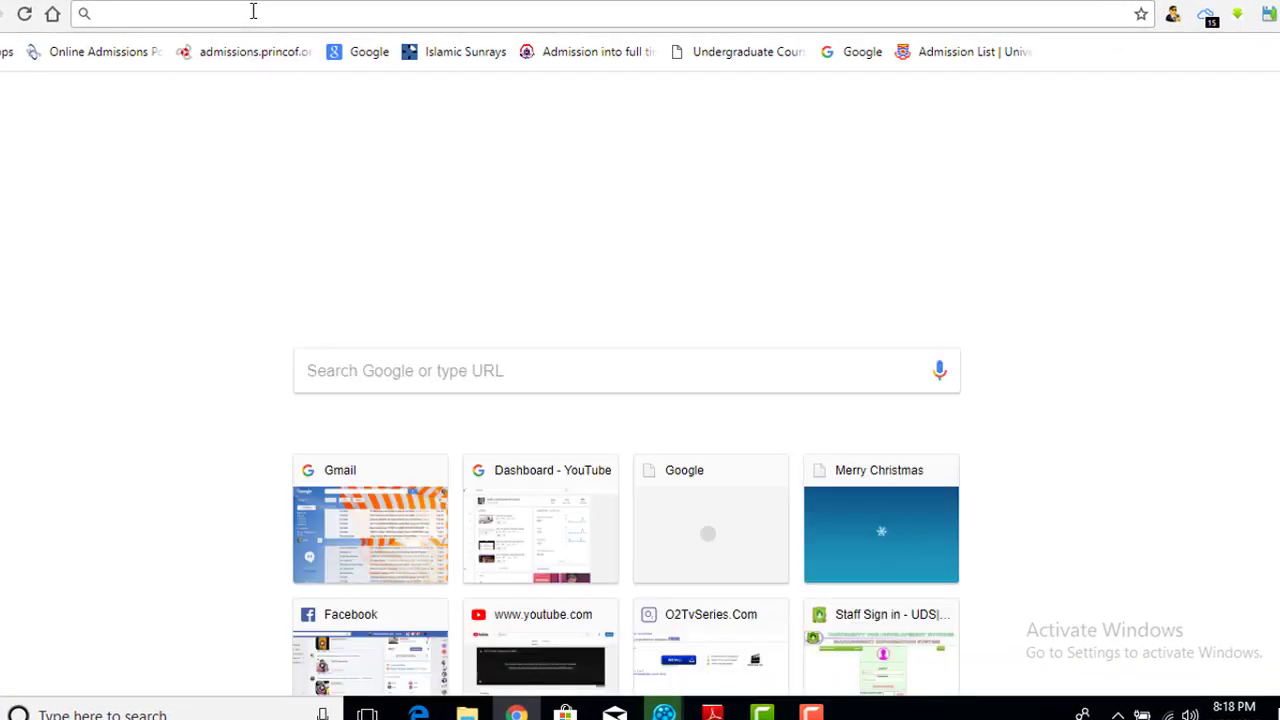
key("ctrl+v")
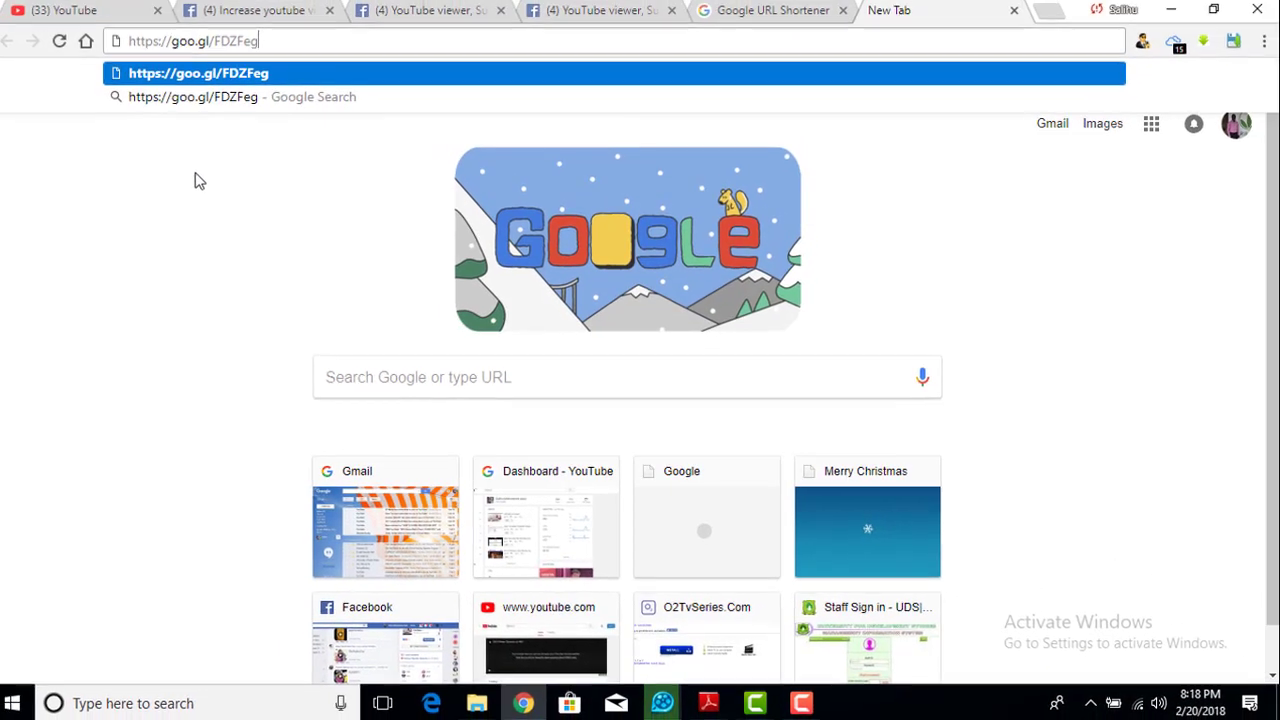
key("Return")
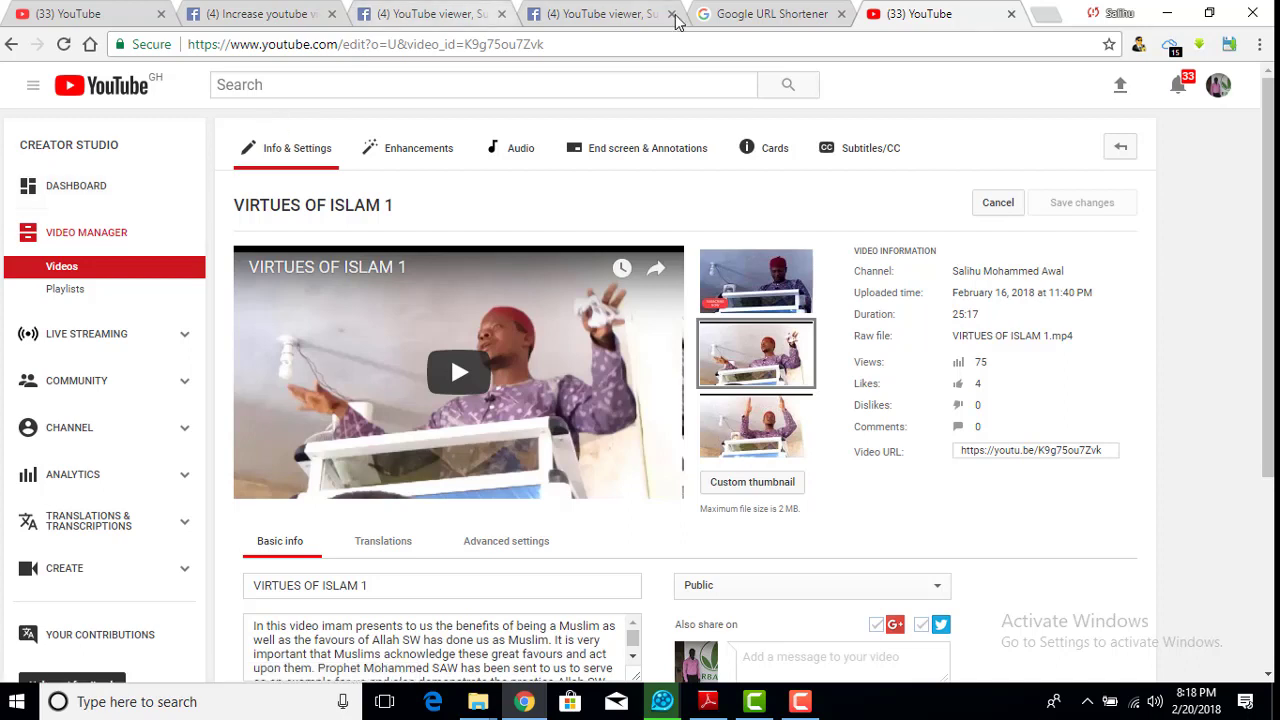
Switch back to the shortener table showing the goo.gl/FDZFeg entry among five links.
left_click(771, 16)
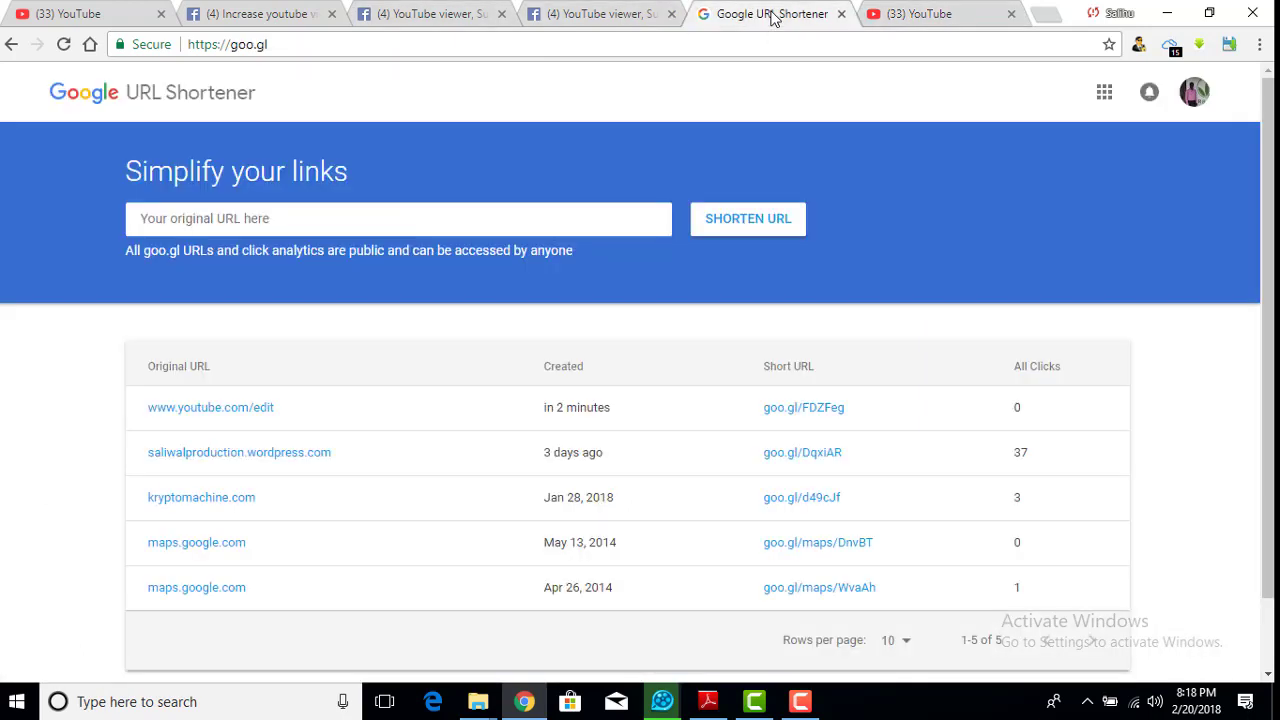